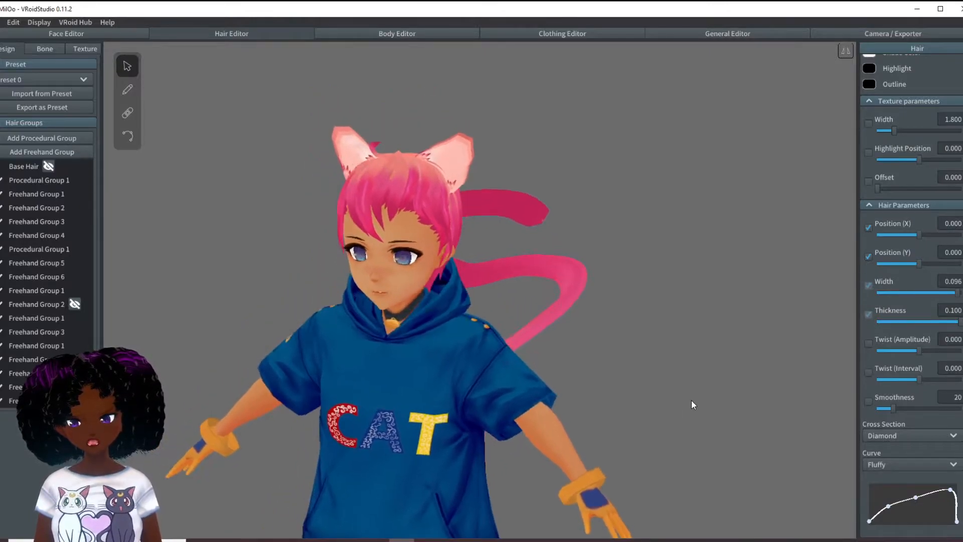
Examine the cat-eared character and its curled pink tail from the front, the side and down to the legs
right_click_drag(576, 337, 572, 337)
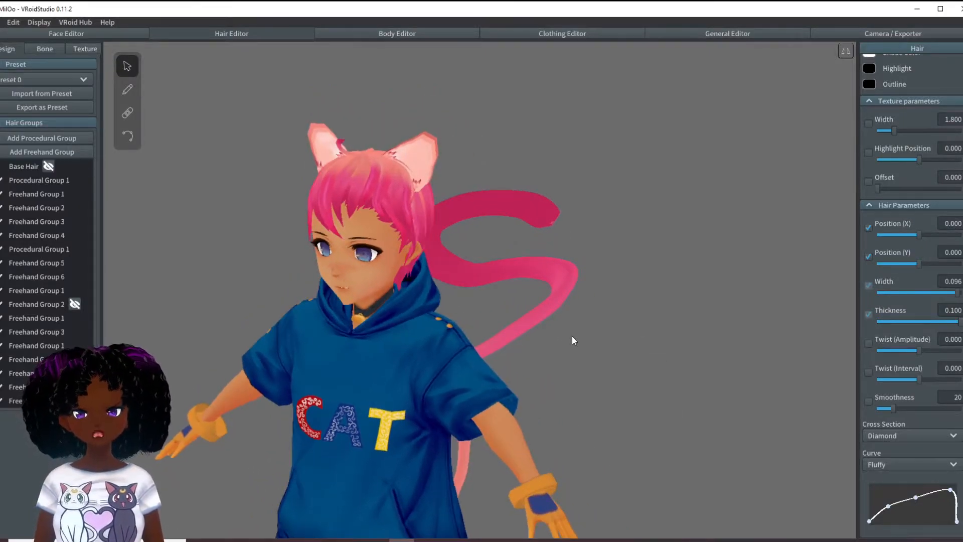
middle_click_drag(695, 429, 704, 420)
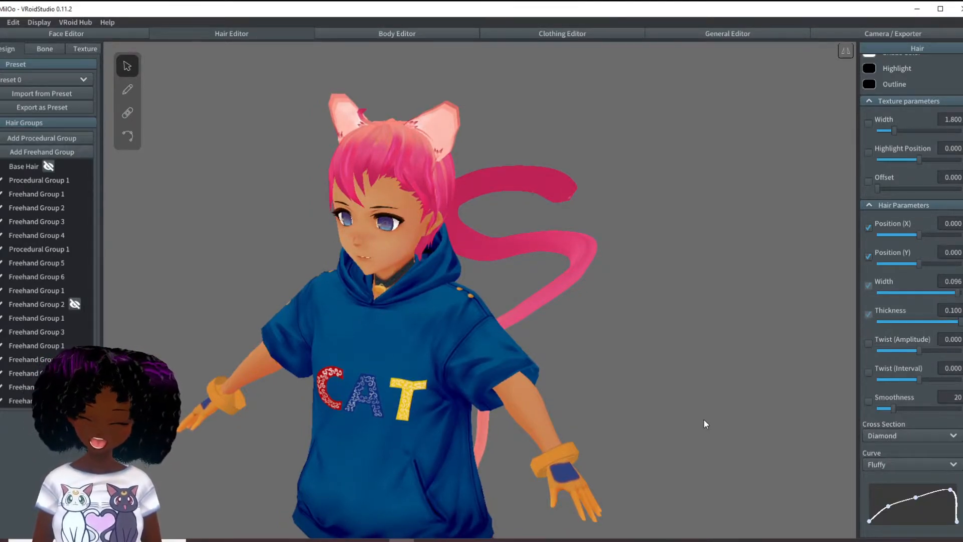
right_click_drag(582, 384, 576, 420)
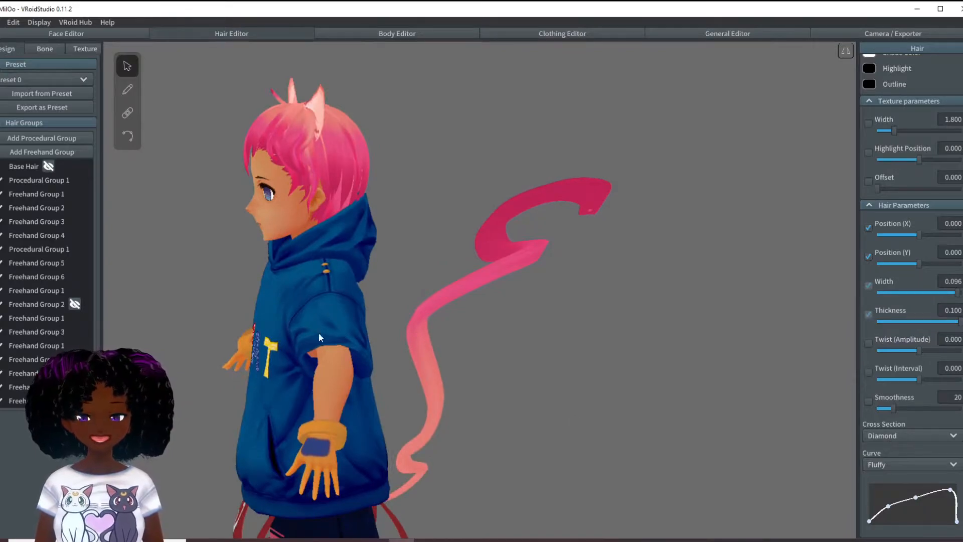
middle_click_drag(404, 454, 426, 279)
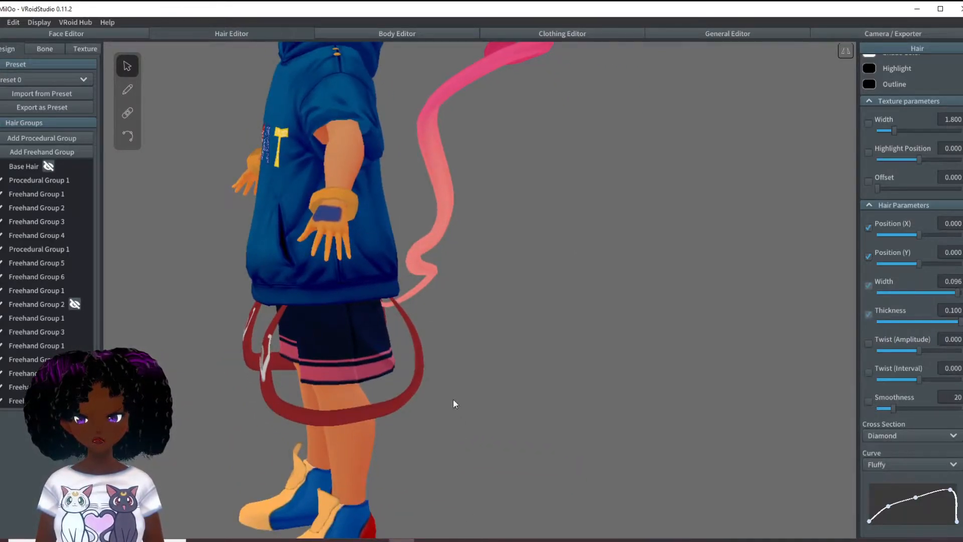
middle_click_drag(477, 216, 547, 510)
right_click_drag(422, 401, 477, 390)
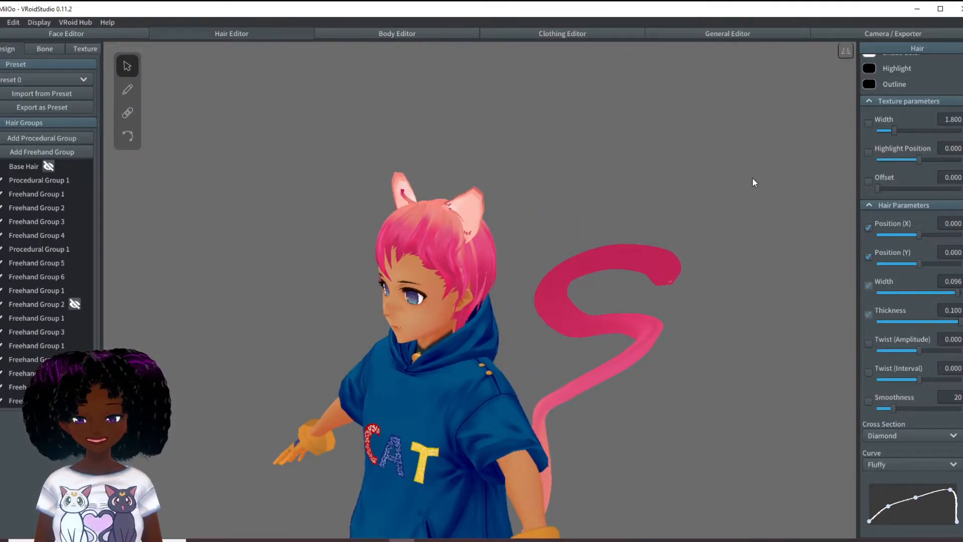
mouse_move(535, 311)
right_mouse_down()
mouse_move(556, 309)
mouse_move(547, 307)
right_mouse_up()
scroll(552, 310, "up", 3)
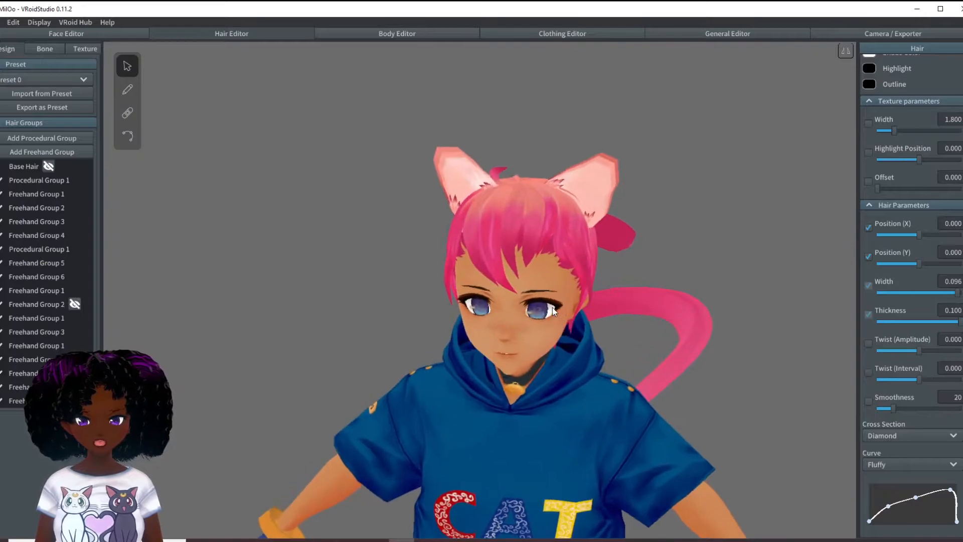
right_click_drag(637, 298, 631, 296)
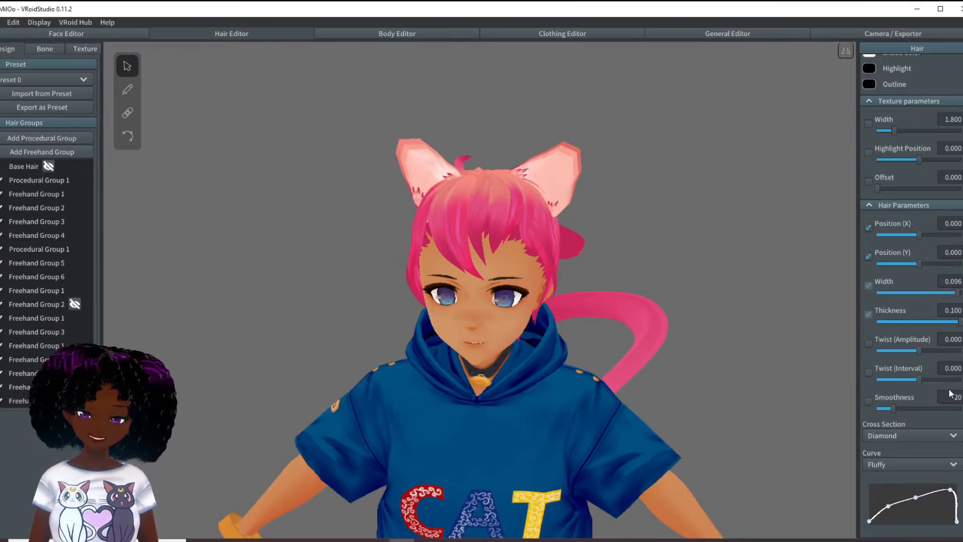
right_click_drag(733, 327, 704, 327)
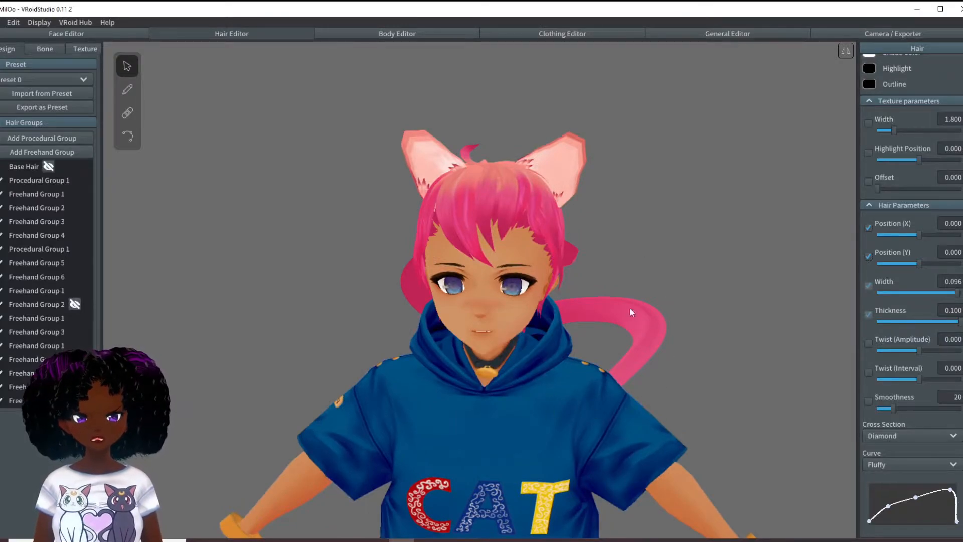
mouse_move(585, 287)
right_mouse_down()
mouse_move(603, 269)
mouse_move(575, 305)
mouse_move(589, 301)
right_mouse_up()
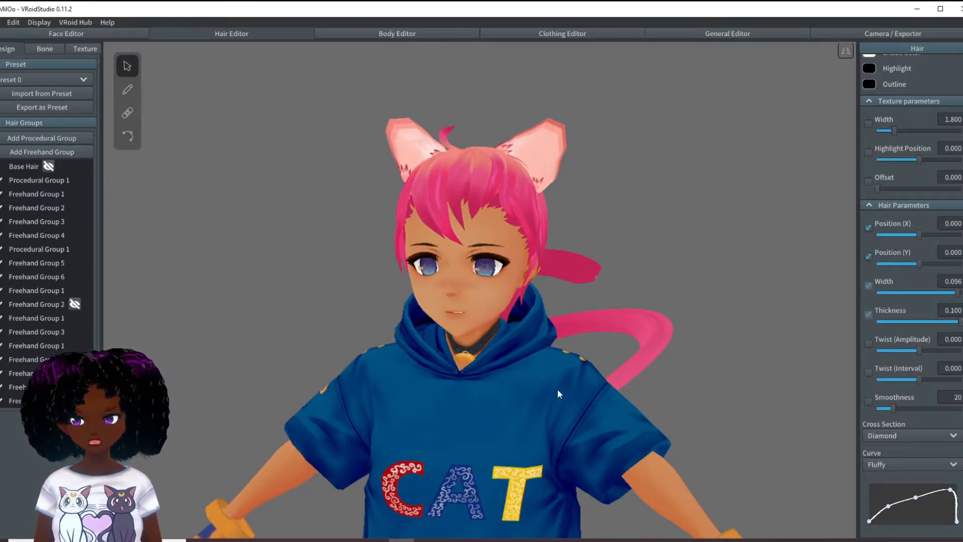
right_click_drag(645, 419, 419, 241)
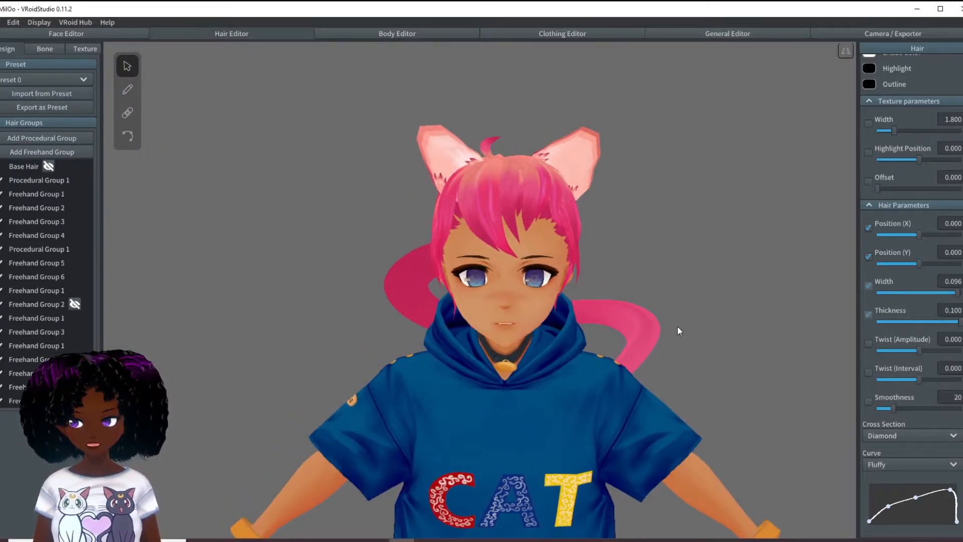
Select the pink tail hair strand and examine its outline and guide mesh from the front and the side
left_click(645, 352)
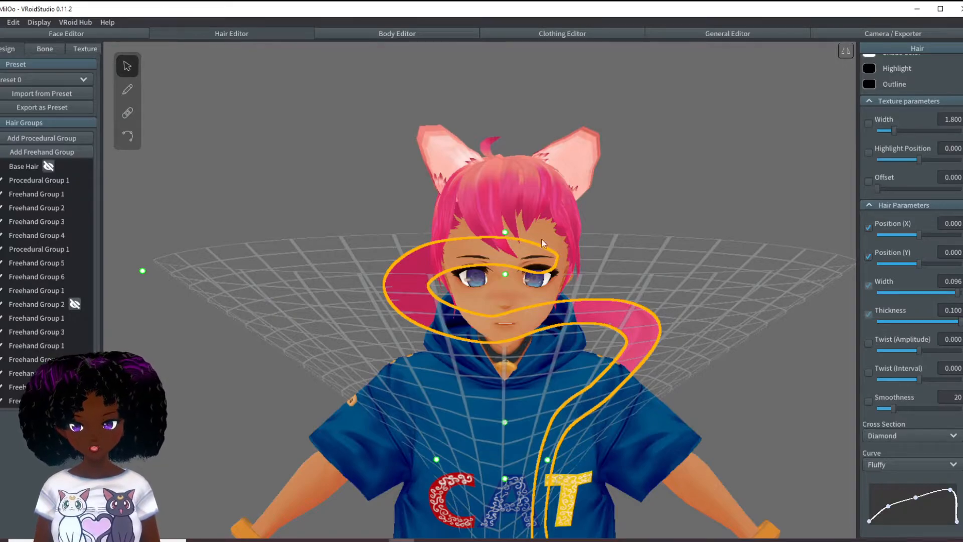
right_click_drag(553, 435, 557, 372)
middle_click_drag(486, 533, 507, 374)
right_click_drag(497, 218, 532, 475)
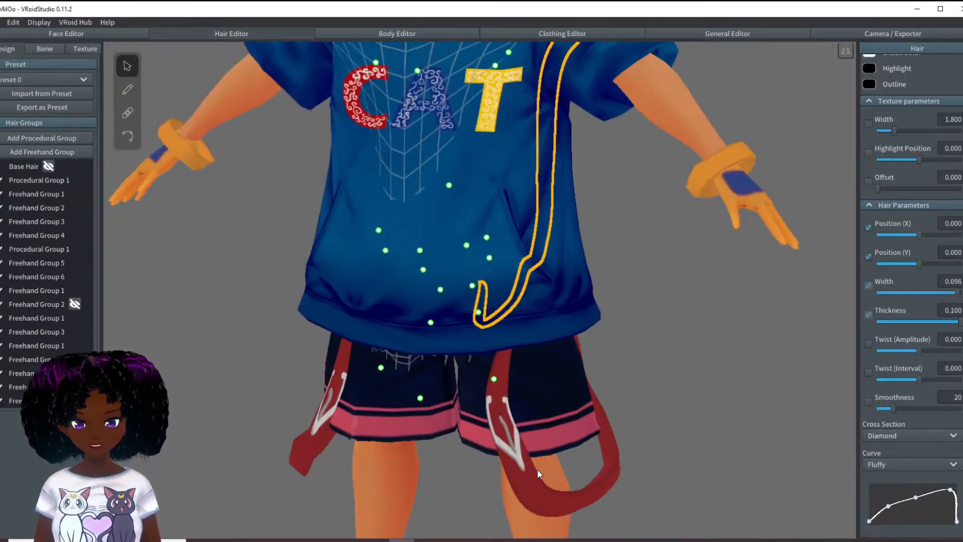
scroll(533, 468, "down", 6)
middle_click_drag(537, 266, 503, 446)
middle_click_drag(579, 287, 554, 293)
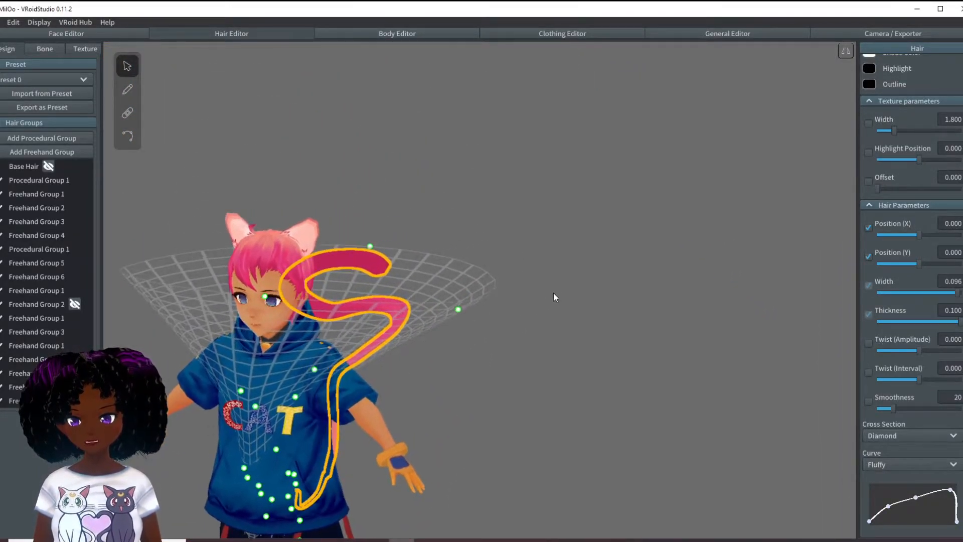
right_click_drag(526, 206, 450, 324)
middle_click_drag(450, 324, 442, 324)
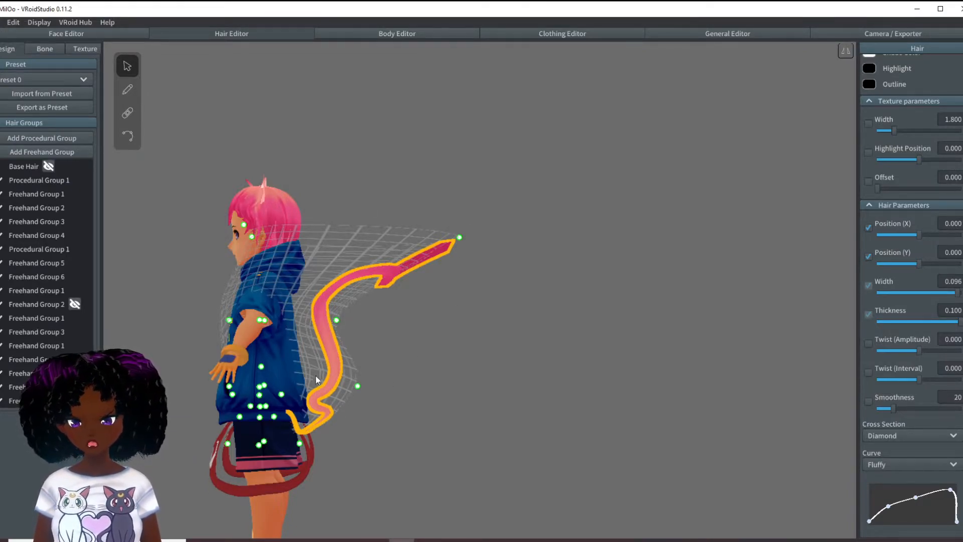
mouse_move(265, 441)
right_mouse_down()
mouse_move(274, 470)
mouse_move(215, 454)
mouse_move(277, 439)
right_mouse_up()
scroll(306, 328, "up", 3)
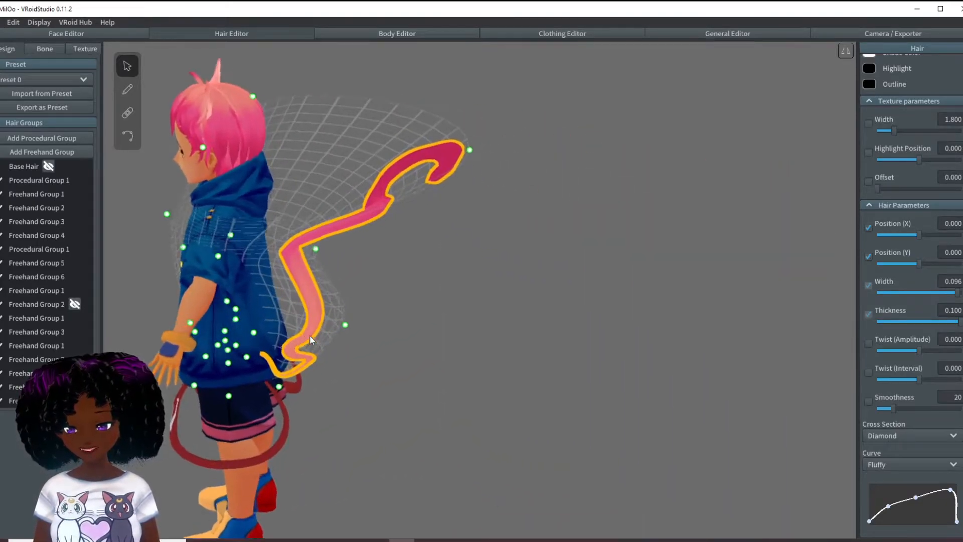
middle_click_drag(314, 330, 405, 321)
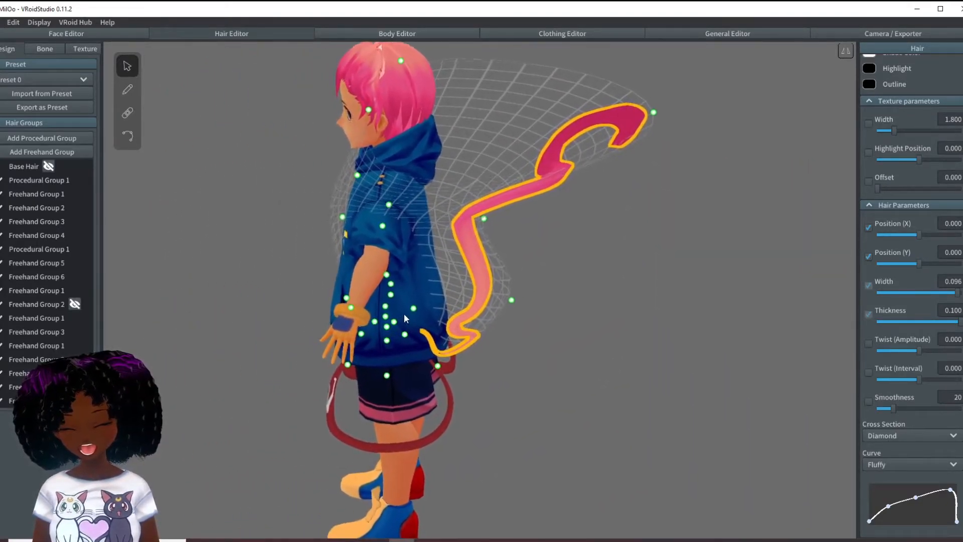
right_click_drag(392, 281, 372, 326)
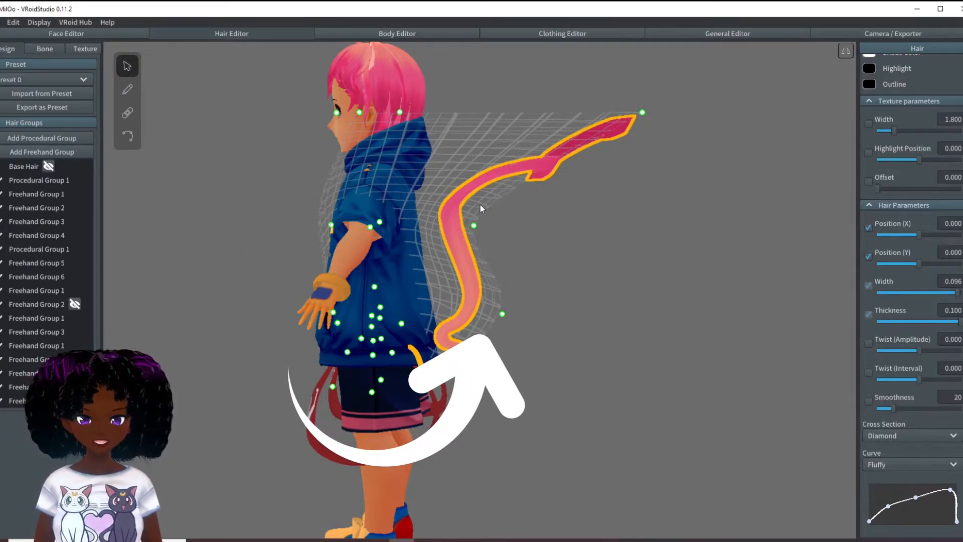
Examine the selected tail strand and its guide mesh from behind, from above and from the front of the character
right_click_drag(577, 154, 614, 174)
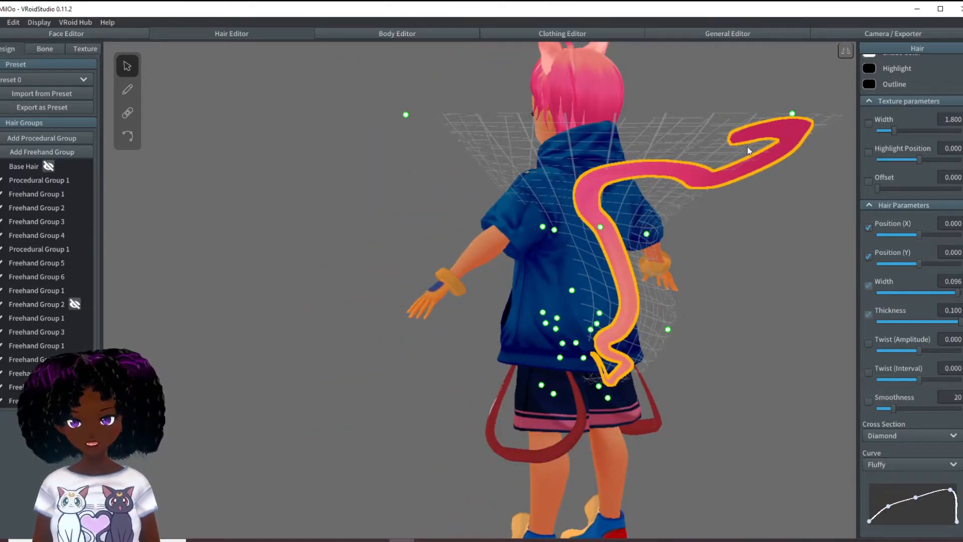
right_click_drag(705, 232, 639, 272)
right_click_drag(600, 313, 719, 375)
right_click_drag(426, 288, 449, 273)
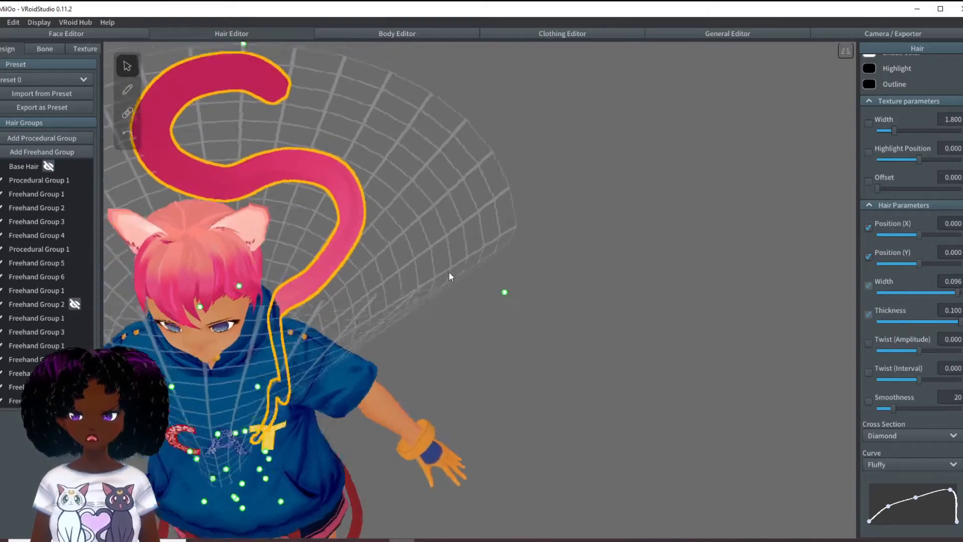
right_click_drag(168, 174, 179, 305)
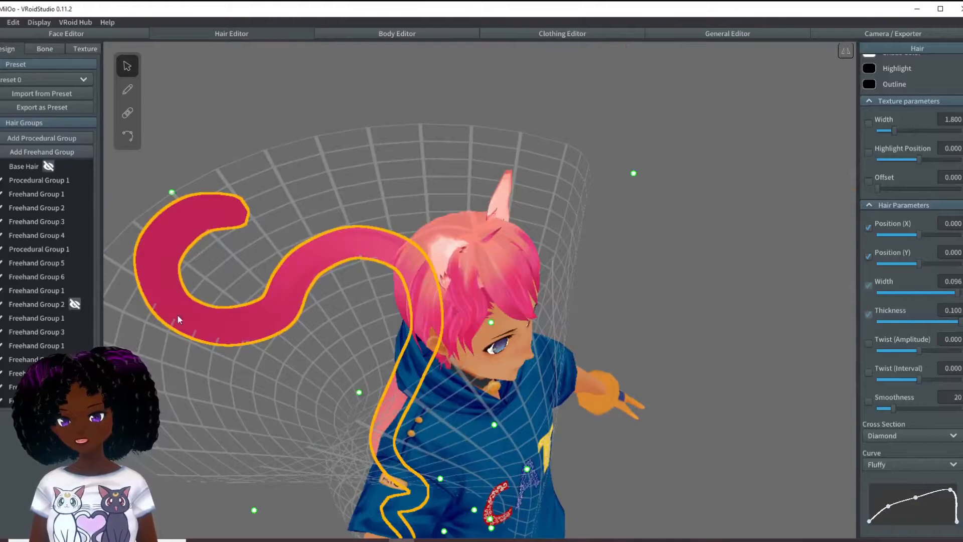
right_click_drag(511, 326, 341, 262)
middle_click_drag(342, 262, 407, 292)
scroll(410, 293, "up", 3)
mouse_move(410, 293)
right_mouse_down()
mouse_move(405, 286)
mouse_move(416, 287)
mouse_move(400, 285)
right_mouse_up()
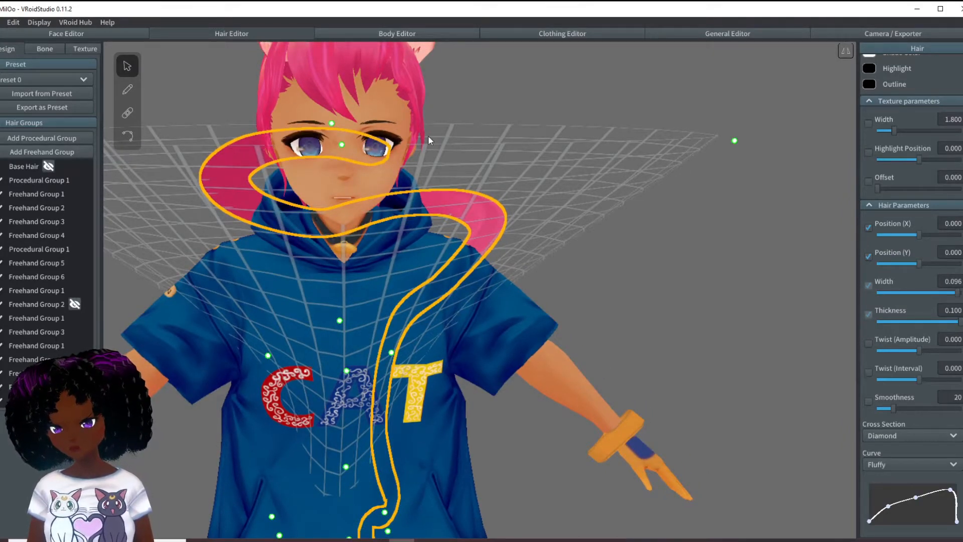
middle_click_drag(383, 41, 399, 173)
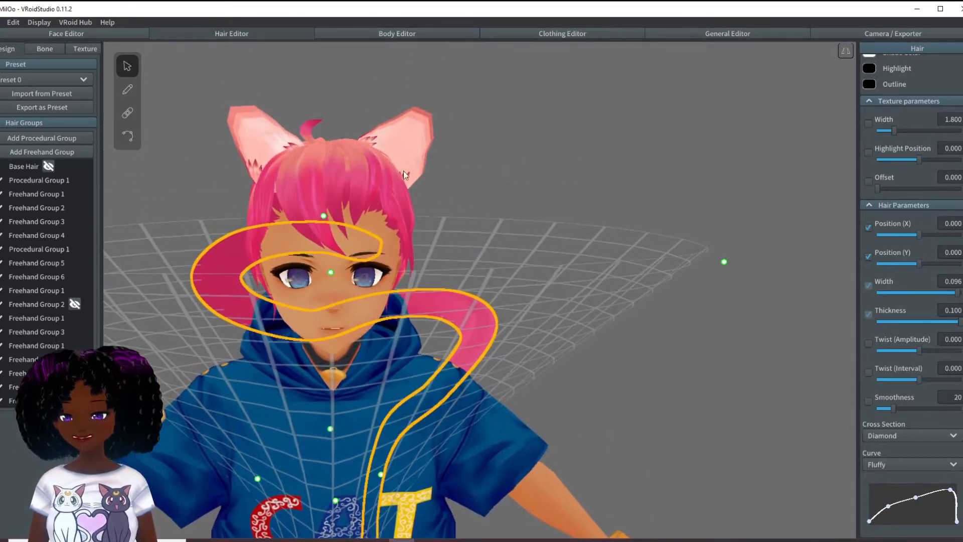
middle_click_drag(359, 250, 366, 211)
mouse_move(365, 209)
right_mouse_down()
mouse_move(344, 187)
mouse_move(366, 209)
right_mouse_up()
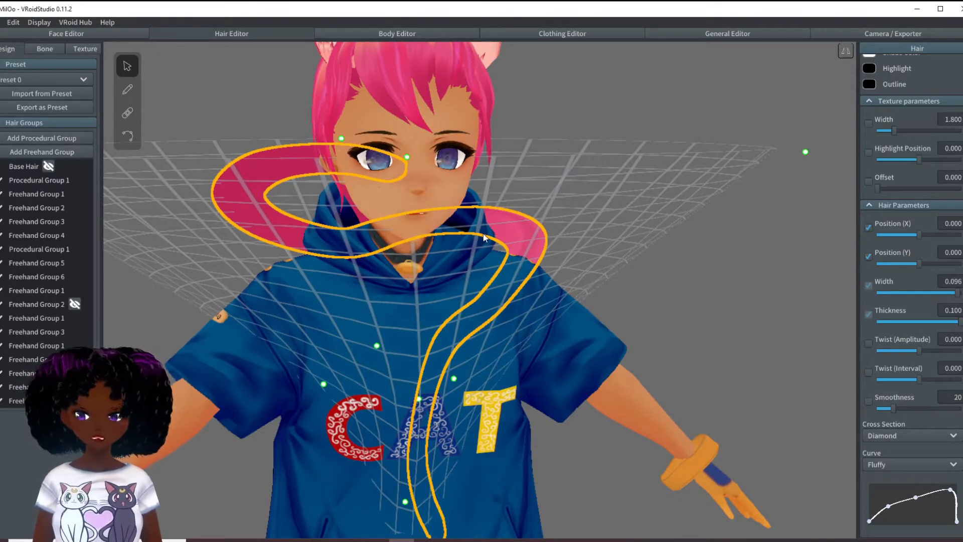
right_click_drag(557, 251, 591, 273)
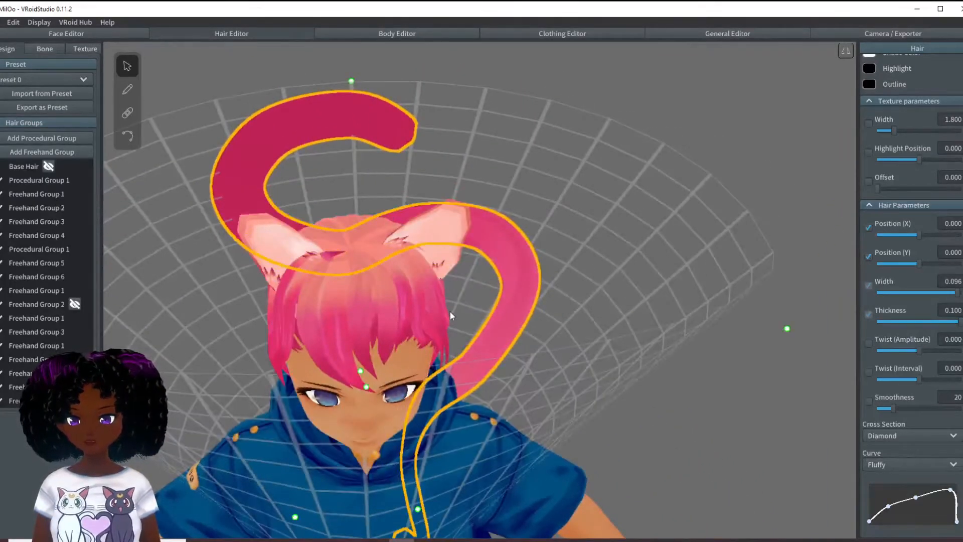
right_click_drag(507, 275, 489, 334)
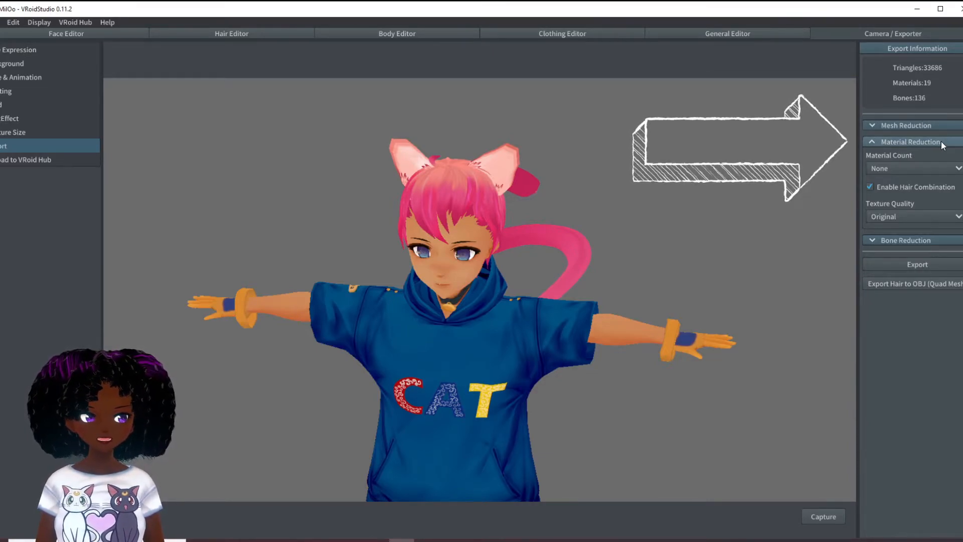
Disable Enable Hair Combination in the material reduction settings for the export
left_click(872, 143)
left_click(875, 144)
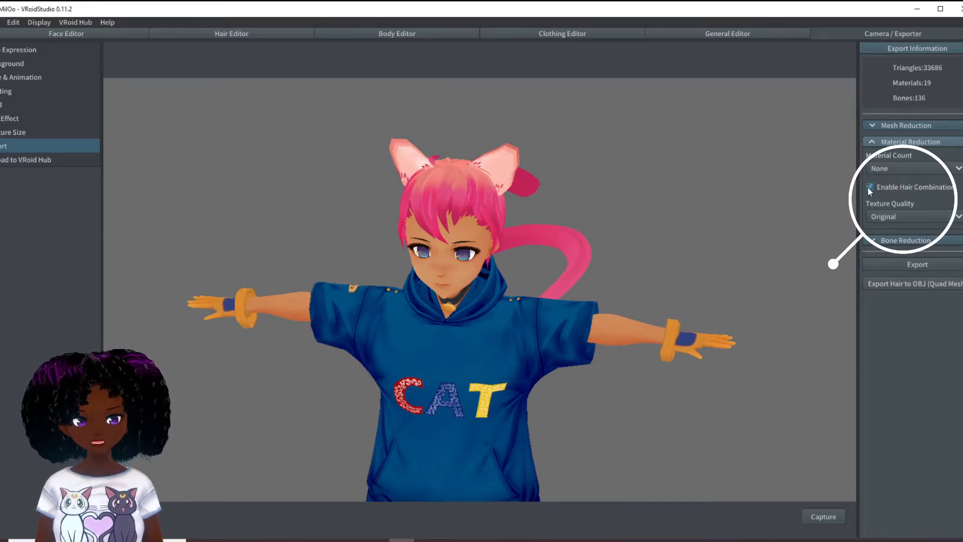
mouse_move(671, 234)
right_mouse_down()
mouse_move(703, 267)
mouse_move(695, 266)
right_mouse_up()
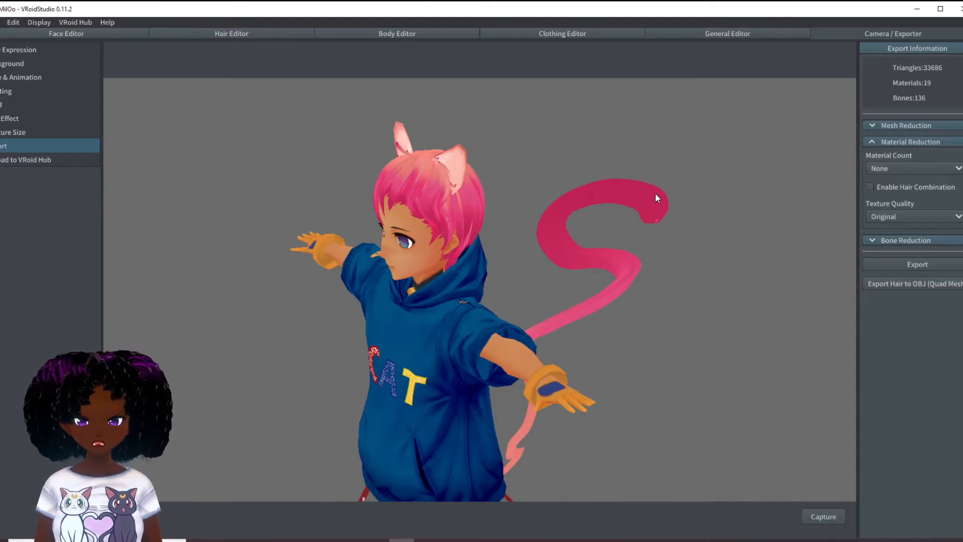
Inspect the tail in the export preview from the side and the back, down to where it meets the body
right_click_drag(702, 304, 706, 301)
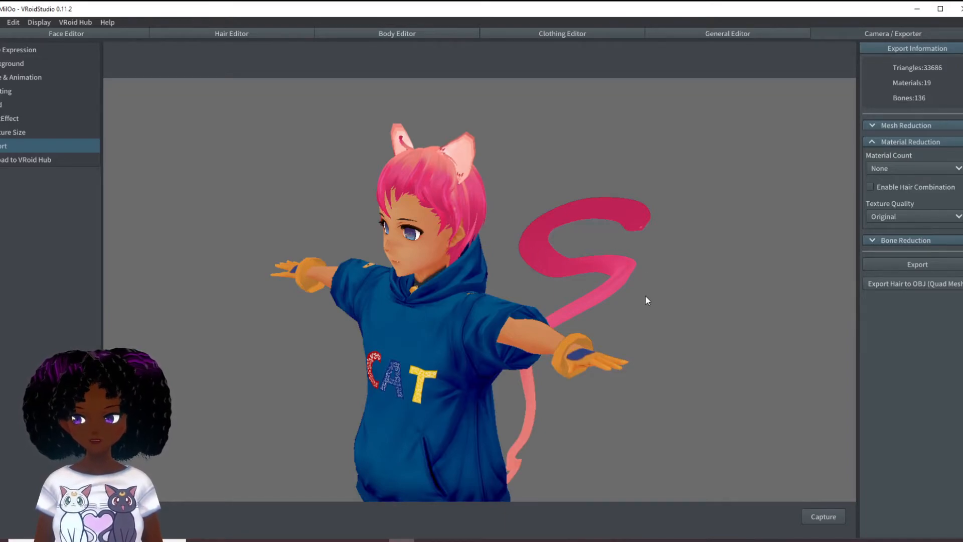
right_click_drag(644, 297, 597, 295)
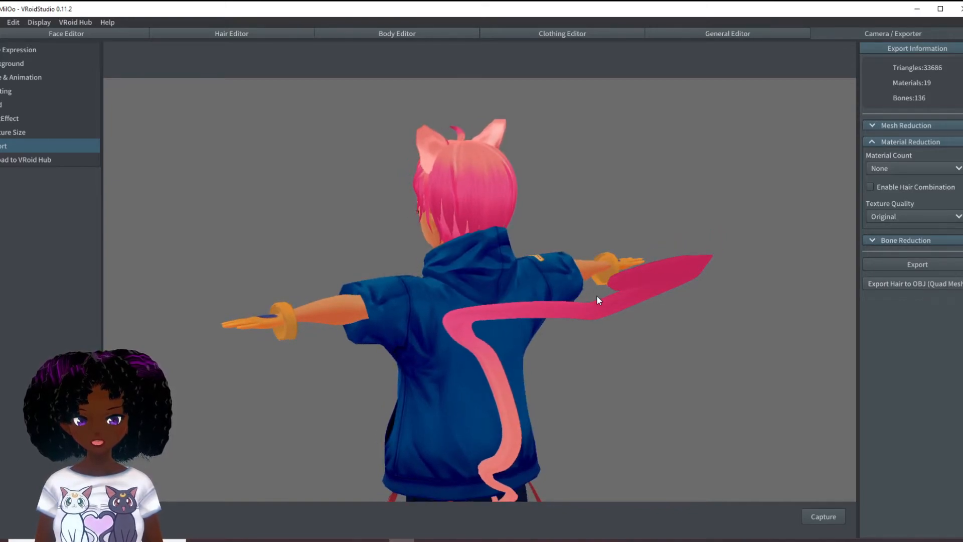
middle_click_drag(557, 379, 565, 338)
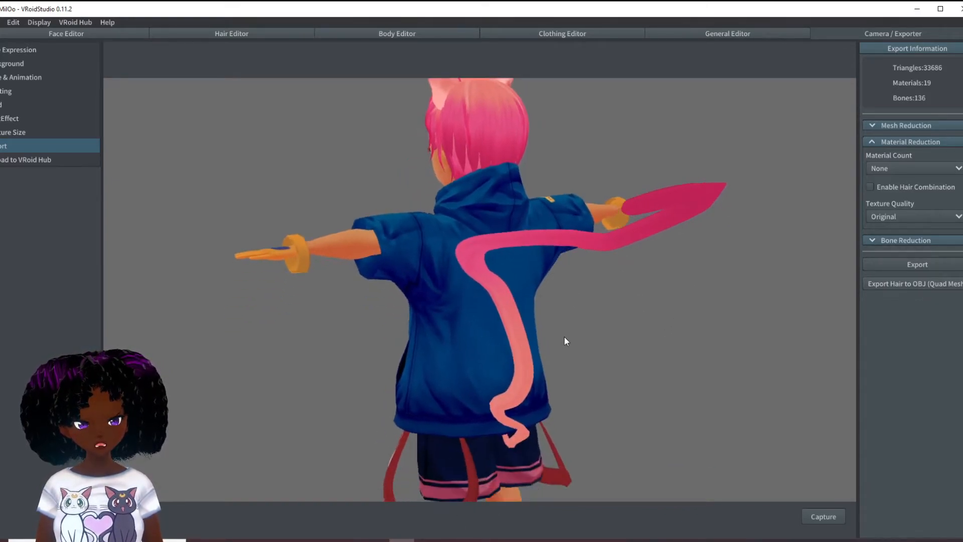
right_click_drag(533, 340, 544, 345)
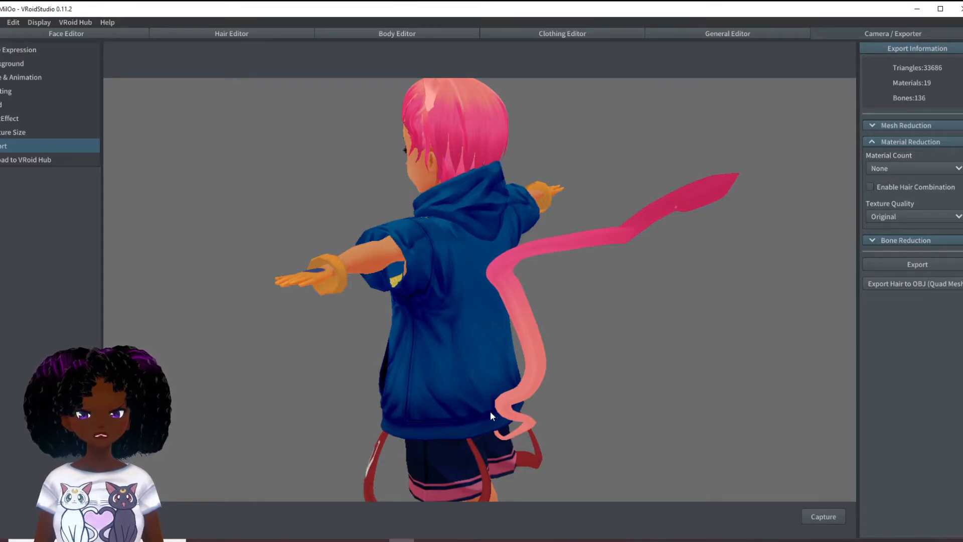
right_click_drag(486, 388, 494, 387)
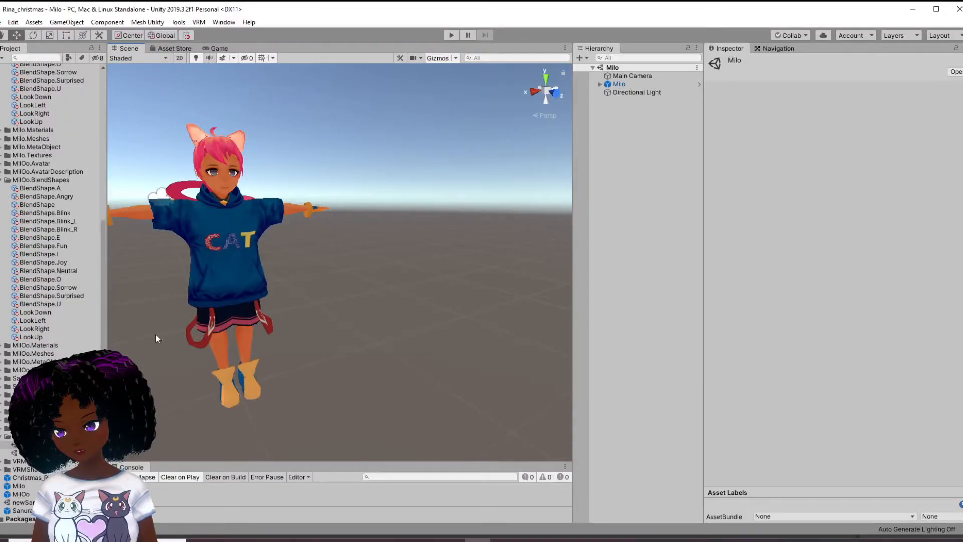
Inspect the imported Milo avatar and its tail in the Unity scene from the front and at an angle
right_click_drag(396, 326, 471, 353)
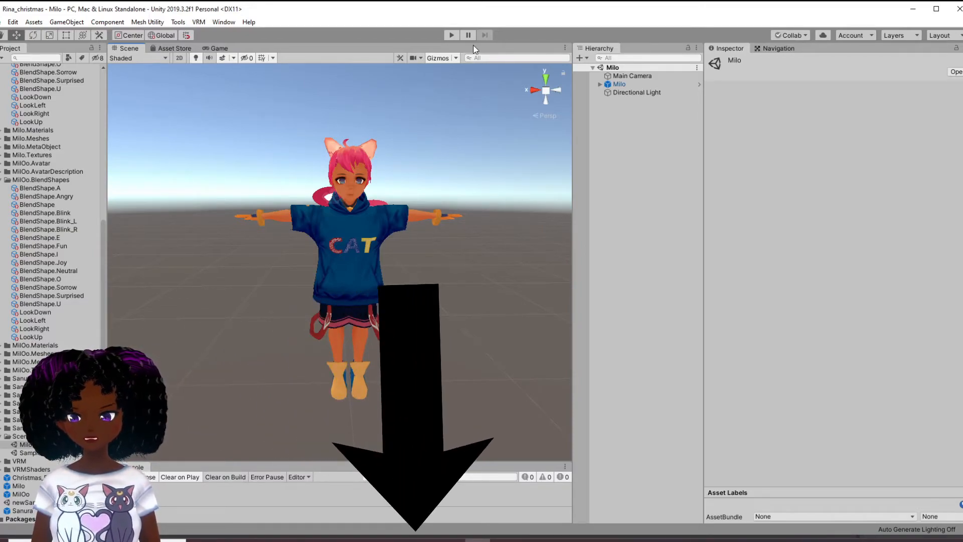
left_click(187, 20)
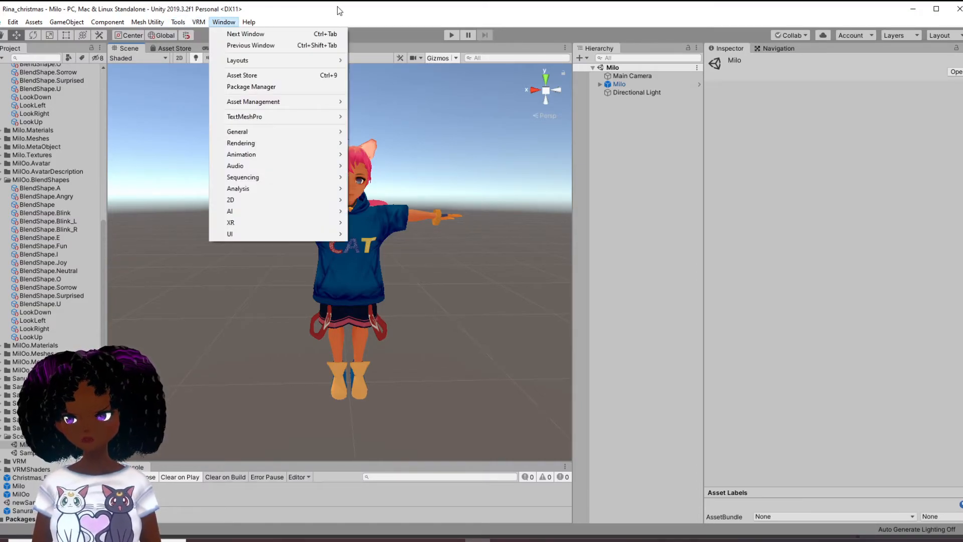
left_click(355, 12)
right_click_drag(517, 307, 339, 263)
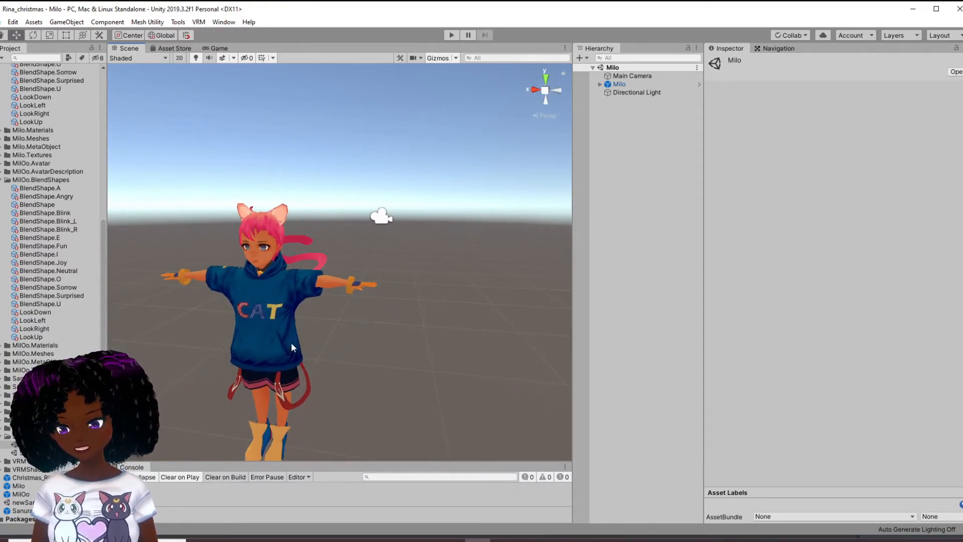
right_click_drag(324, 370, 303, 364)
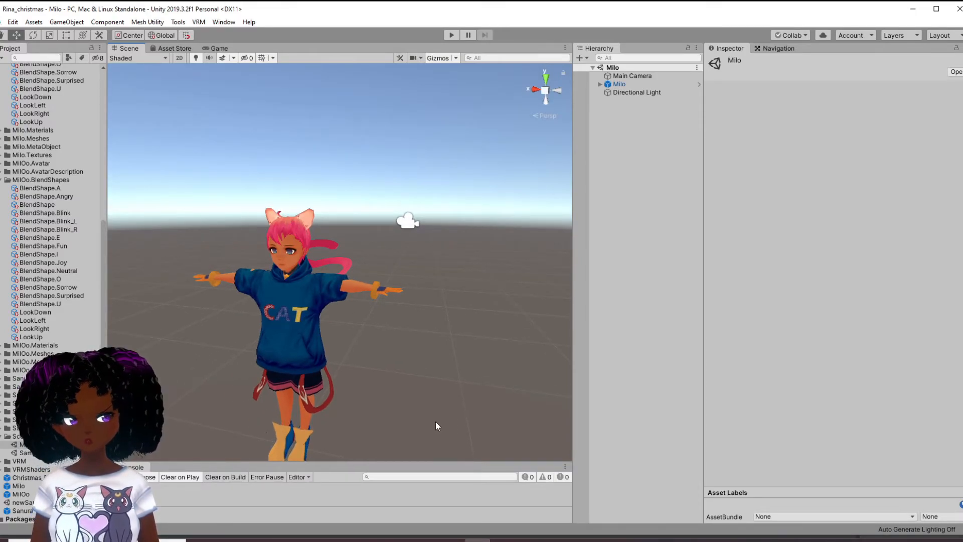
right_click_drag(375, 429, 378, 431)
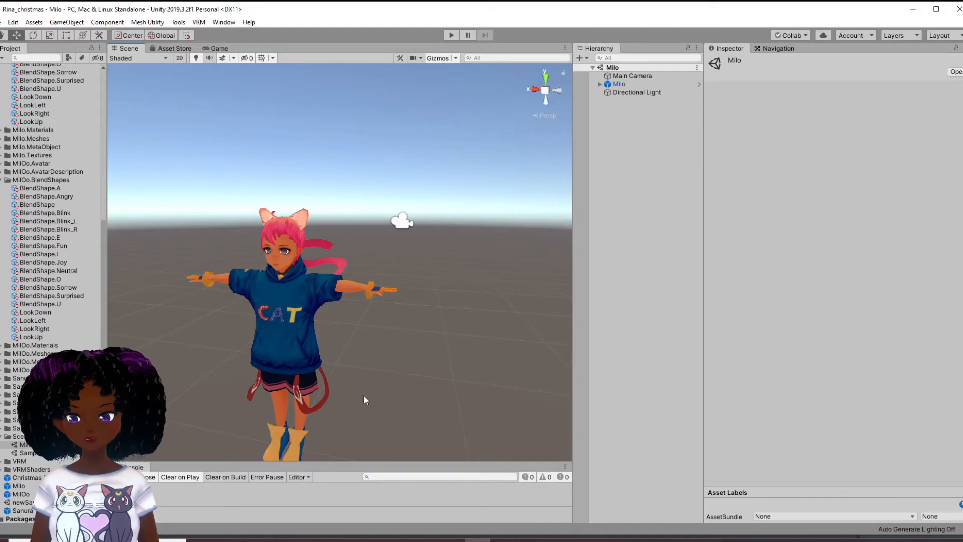